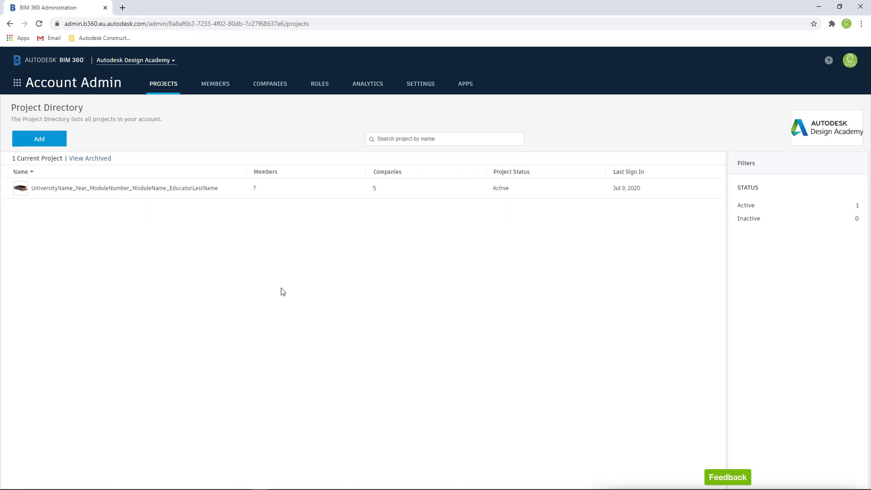
- Open the account's roles and add a new custom role named EE
{"action": "left_click", "coordinate": [324, 89]}
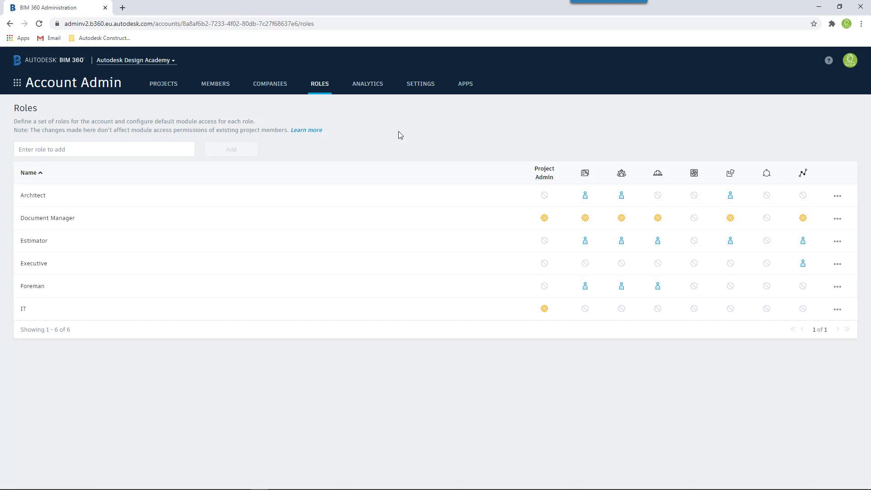
{"action": "left_click", "coordinate": [70, 147]}
{"action": "type", "text": "EE"}
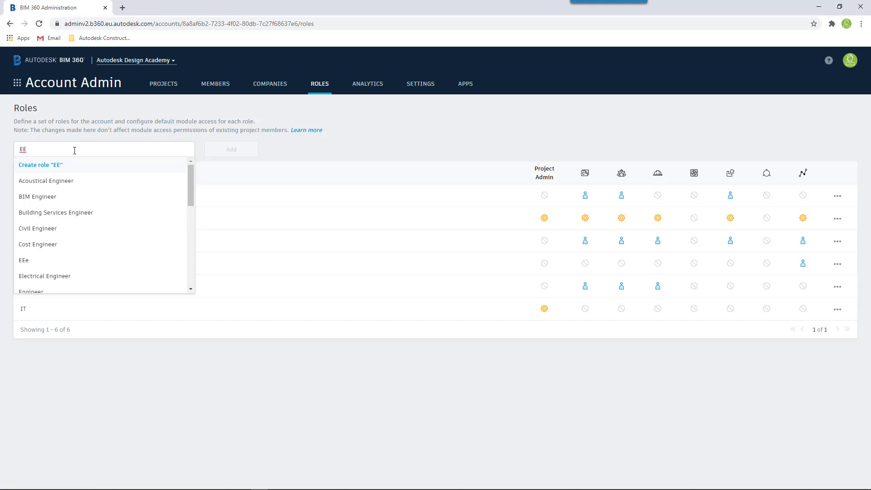
{"action": "left_click", "coordinate": [52, 166]}
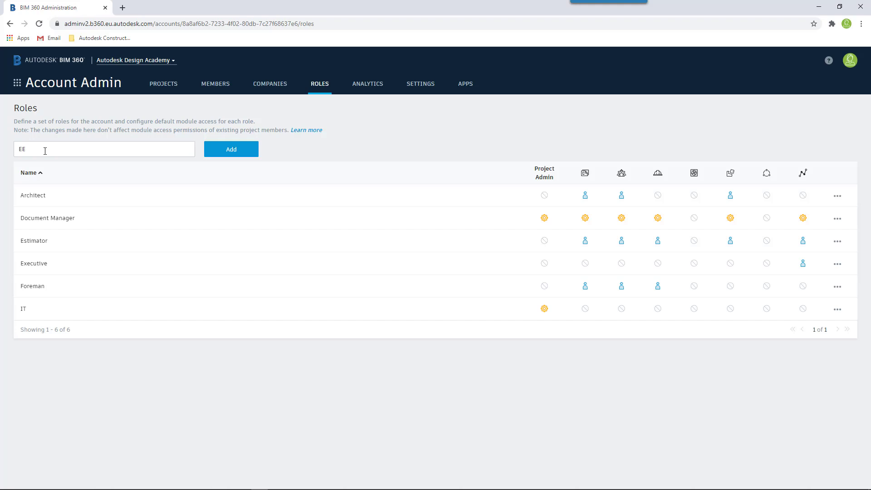
{"action": "left_click", "coordinate": [232, 150]}
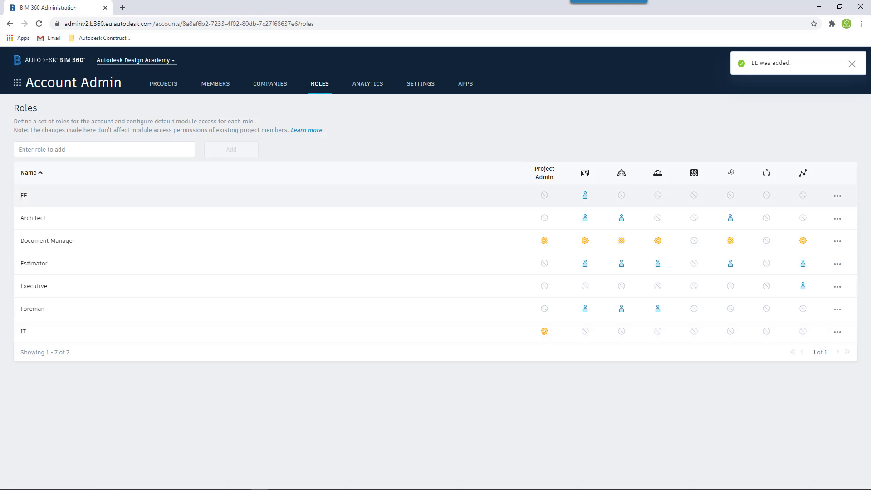
- Create two more custom roles named TA and ML and add them to the account
{"action": "left_click", "coordinate": [98, 148]}
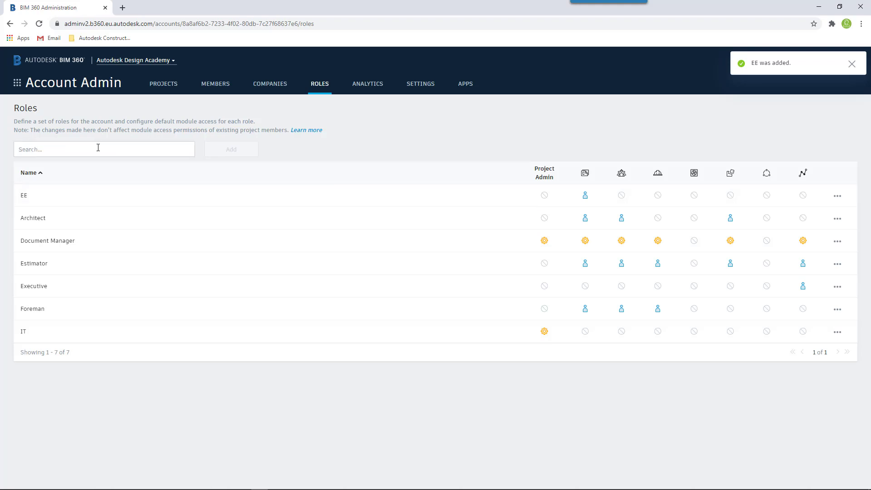
{"action": "type", "text": "TA"}
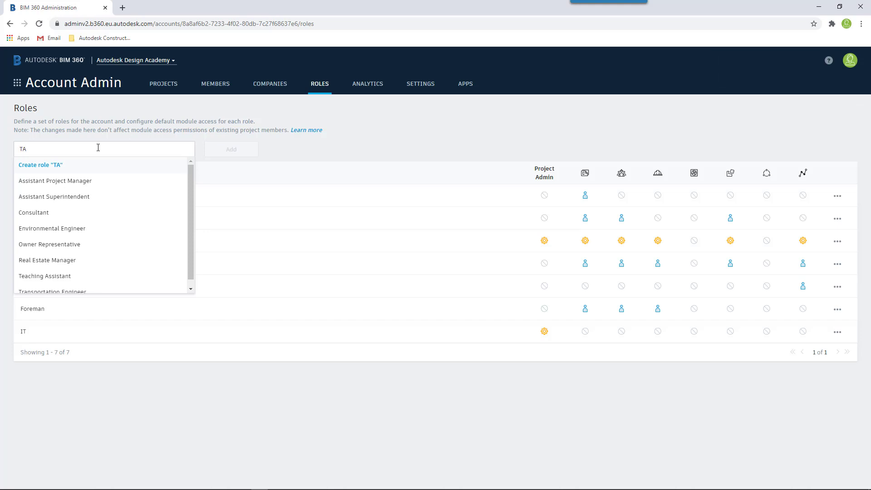
{"action": "left_click", "coordinate": [53, 166]}
{"action": "left_click", "coordinate": [226, 151]}
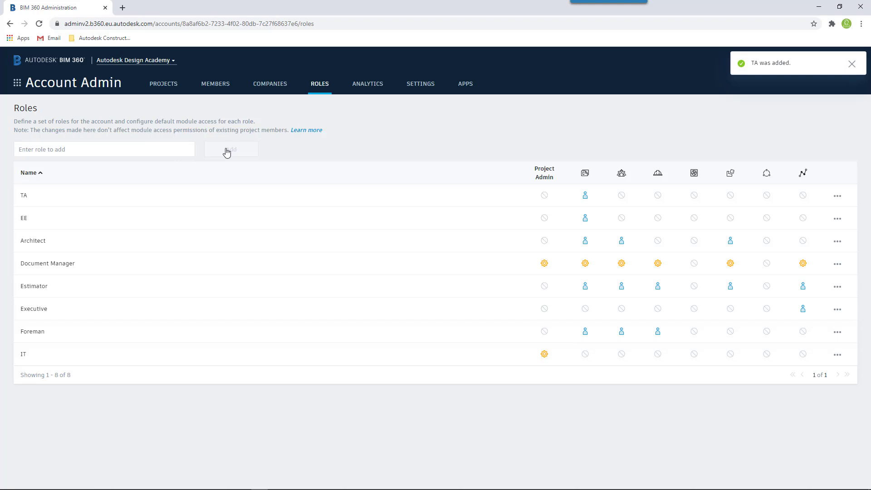
{"action": "left_click", "coordinate": [98, 147]}
{"action": "type", "text": "ML"}
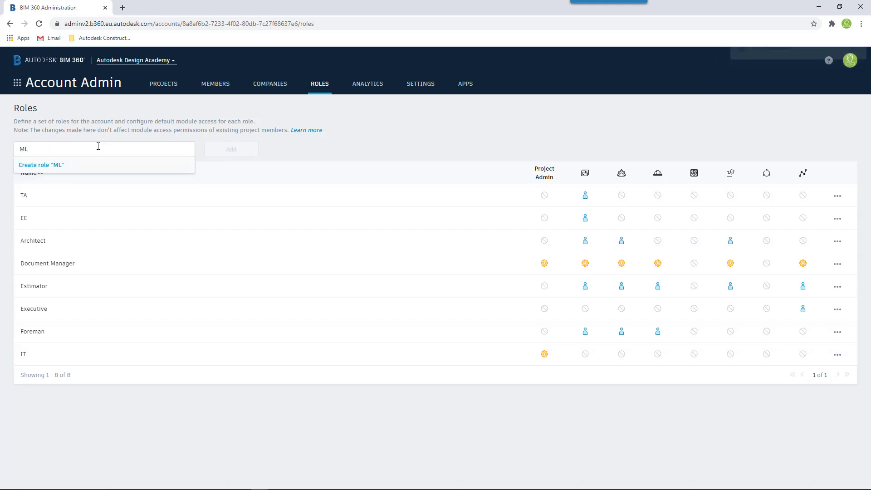
{"action": "left_click", "coordinate": [46, 172]}
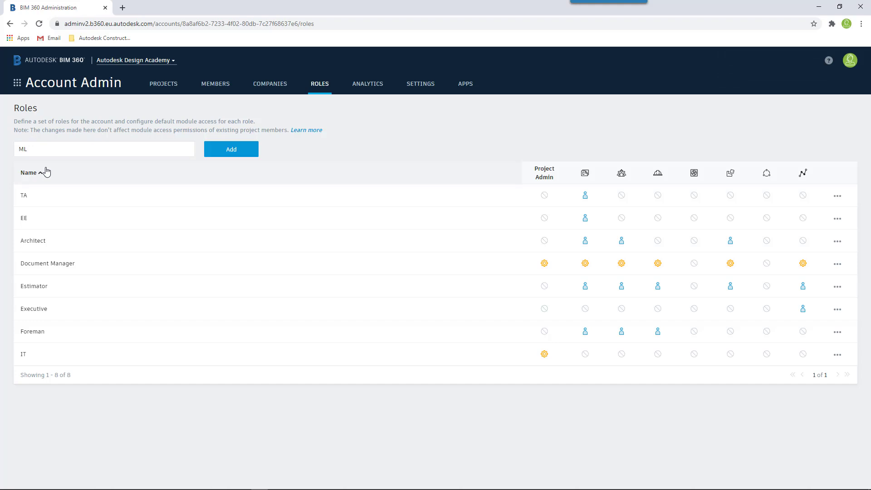
{"action": "left_click", "coordinate": [233, 152]}
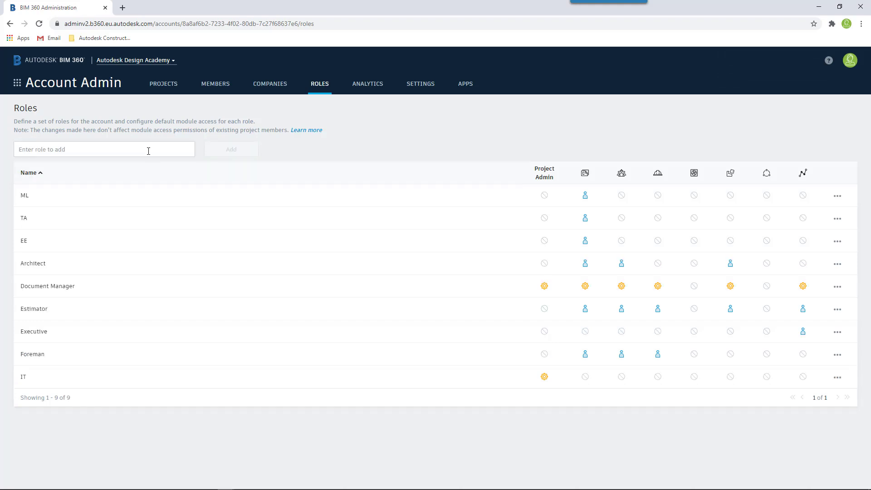
- Create a custom role named SA and add it to the account's role list
{"action": "type", "text": "SA"}
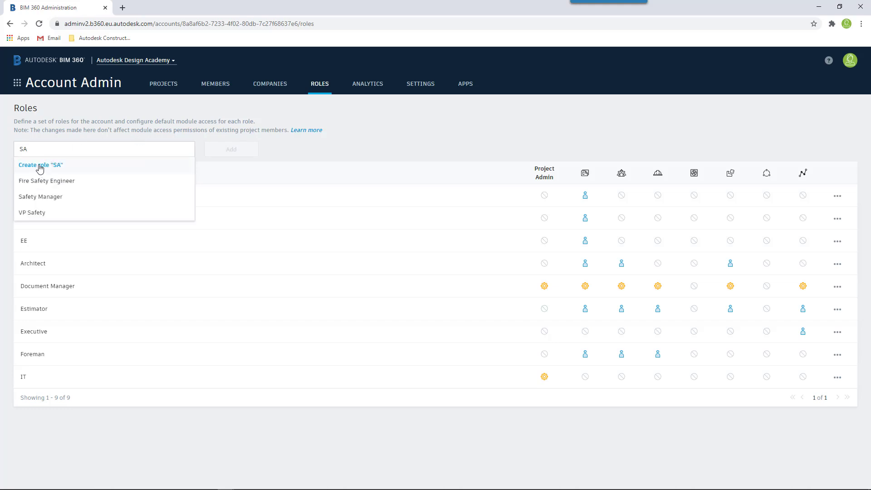
{"action": "left_click", "coordinate": [41, 170]}
{"action": "left_click", "coordinate": [233, 150]}
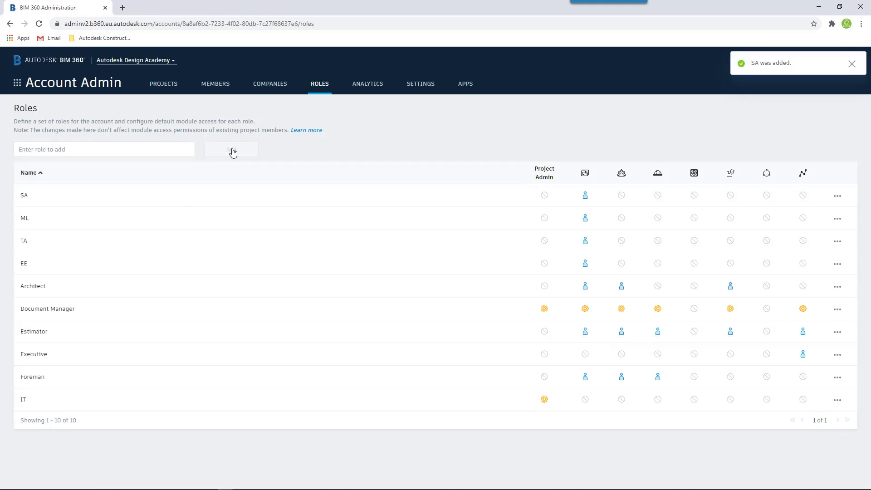
- Create a custom role named SI001 and add it to the account's role list
{"action": "left_click", "coordinate": [119, 150]}
{"action": "type", "text": "S"}
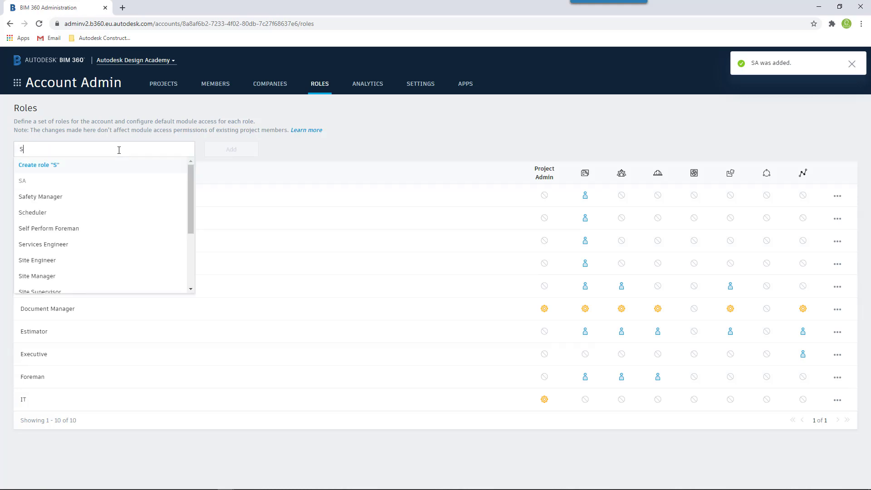
{"action": "type", "text": "IO01"}
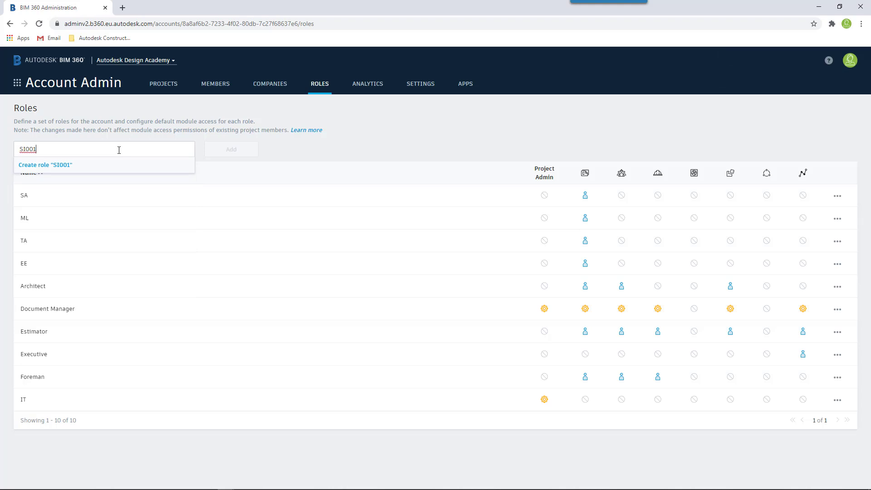
{"action": "left_click", "coordinate": [57, 164]}
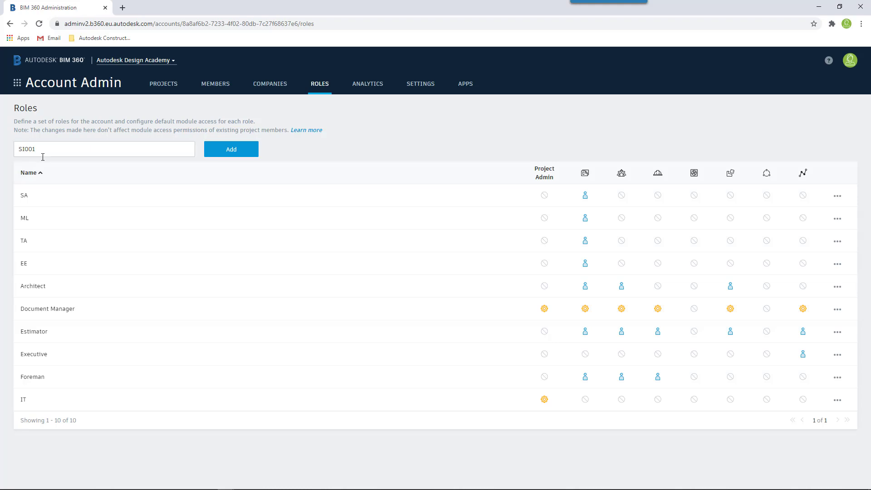
{"action": "left_click", "coordinate": [222, 150]}
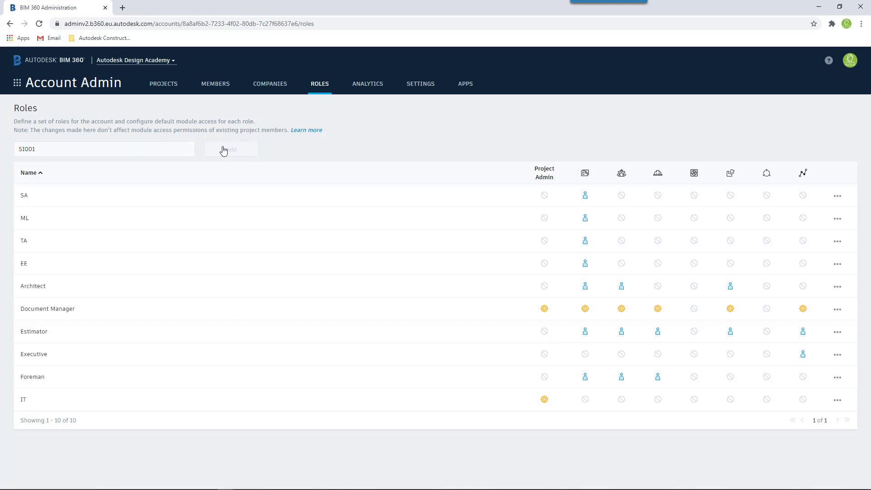
- Create a custom role named SI002 and add it to the account's role list
{"action": "left_click", "coordinate": [107, 148]}
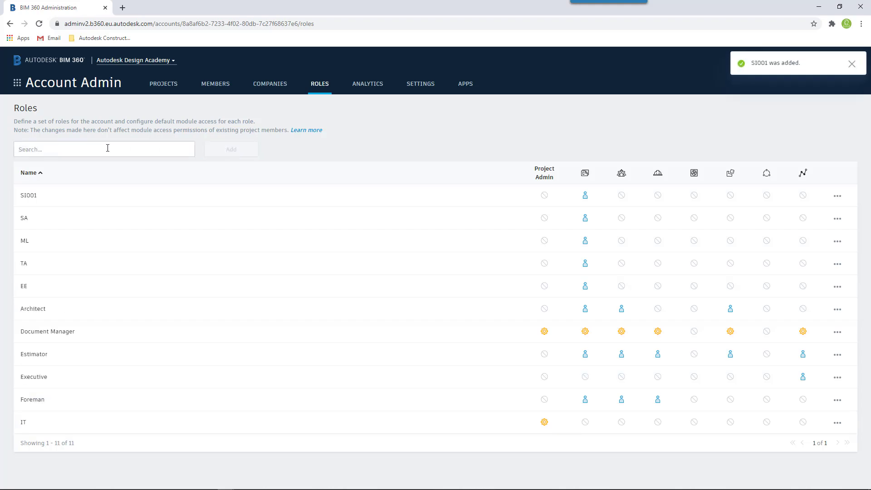
{"action": "type", "text": "S"}
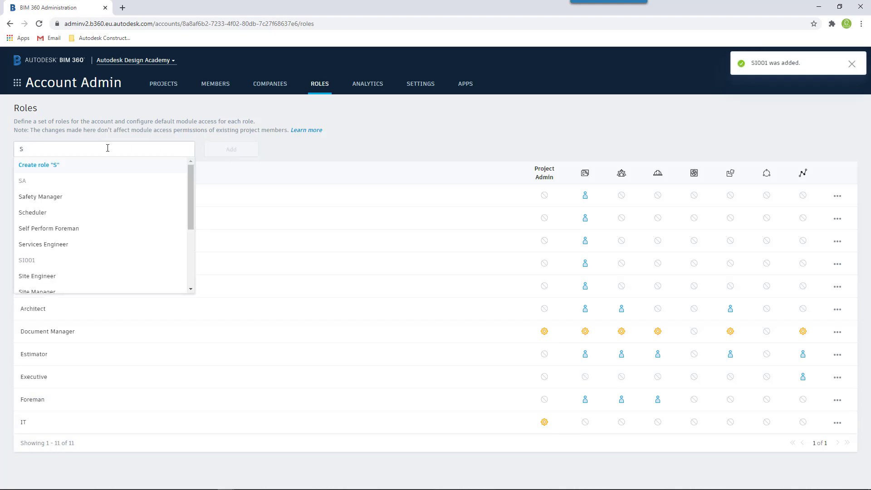
{"action": "type", "text": "I002"}
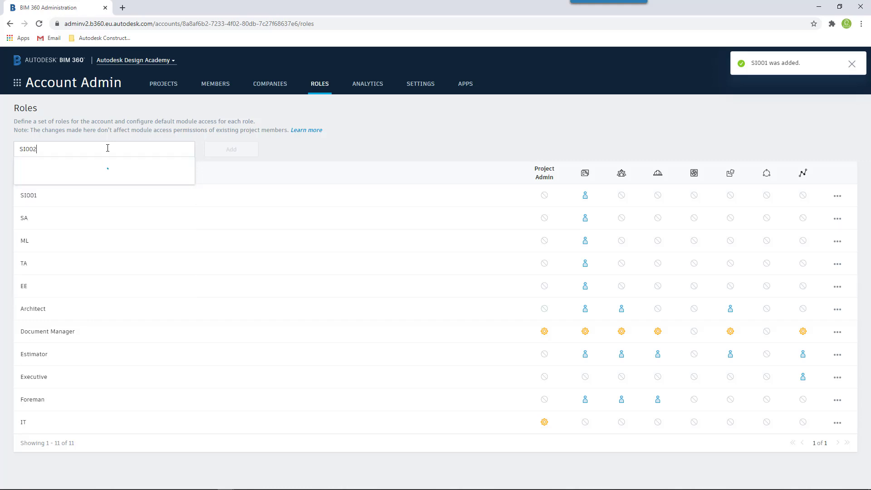
{"action": "left_click", "coordinate": [60, 165]}
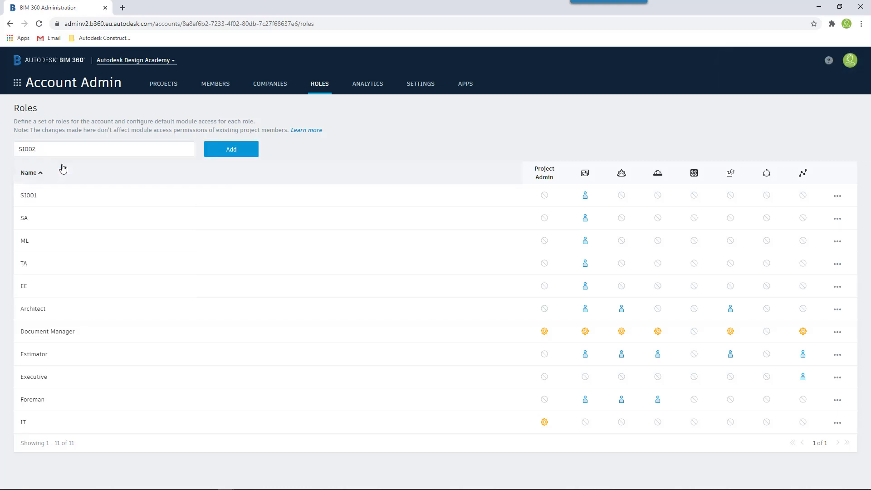
{"action": "left_click", "coordinate": [231, 150]}
- Create a custom role named SI003 and add it to the account's role list
{"action": "left_click", "coordinate": [123, 153]}
{"action": "type", "text": "SI00"}
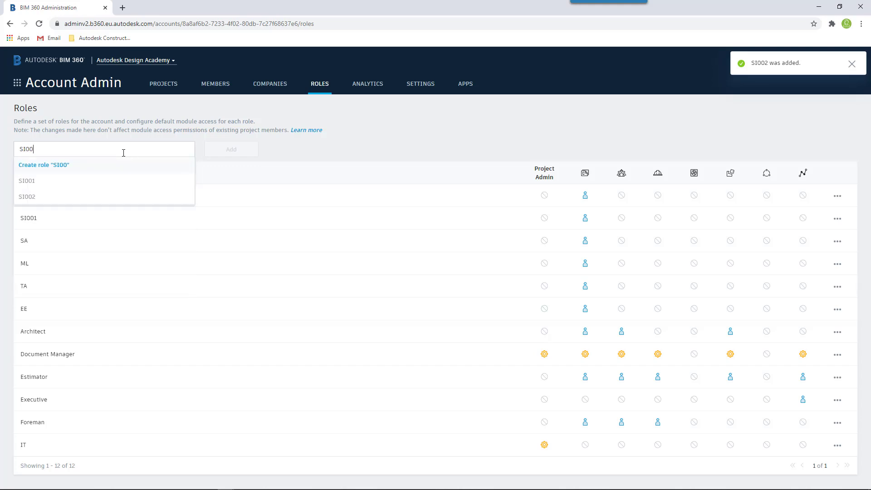
{"action": "type", "text": "3"}
{"action": "left_click", "coordinate": [53, 166]}
{"action": "left_click", "coordinate": [205, 149]}
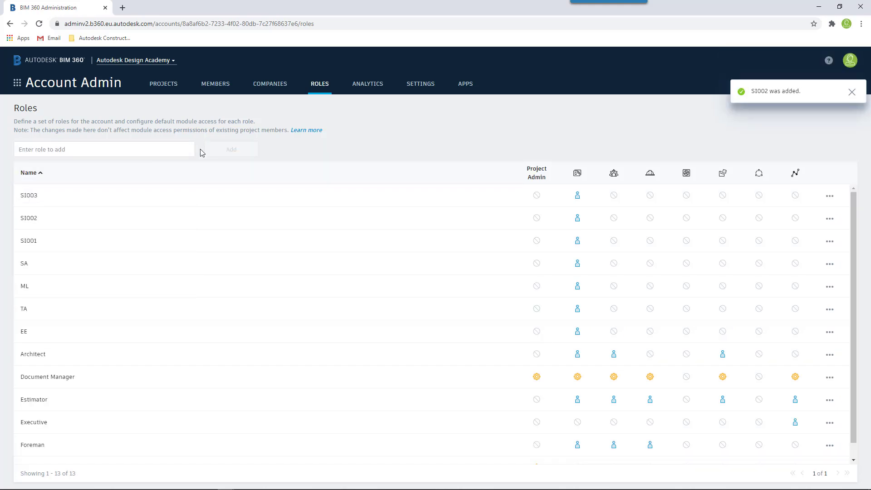
- Create a custom role named SI004 and add it to the account's role list
{"action": "left_click", "coordinate": [73, 154]}
{"action": "type", "text": "S"}
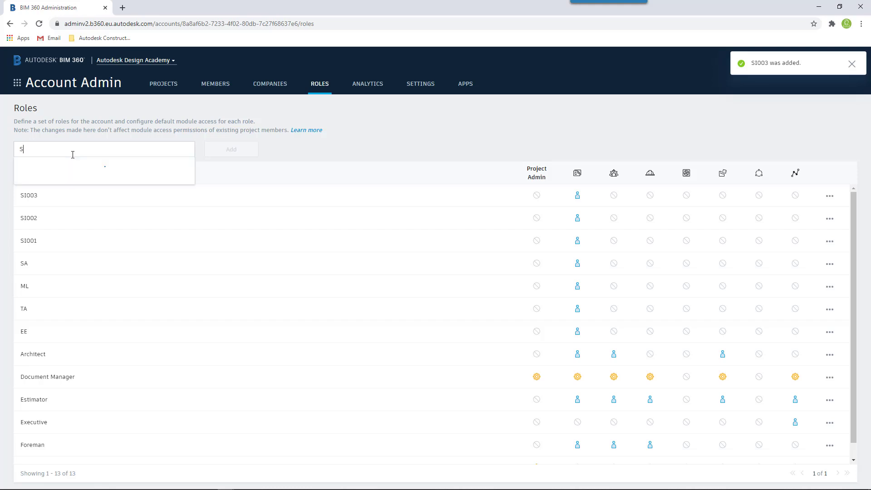
{"action": "type", "text": "I004"}
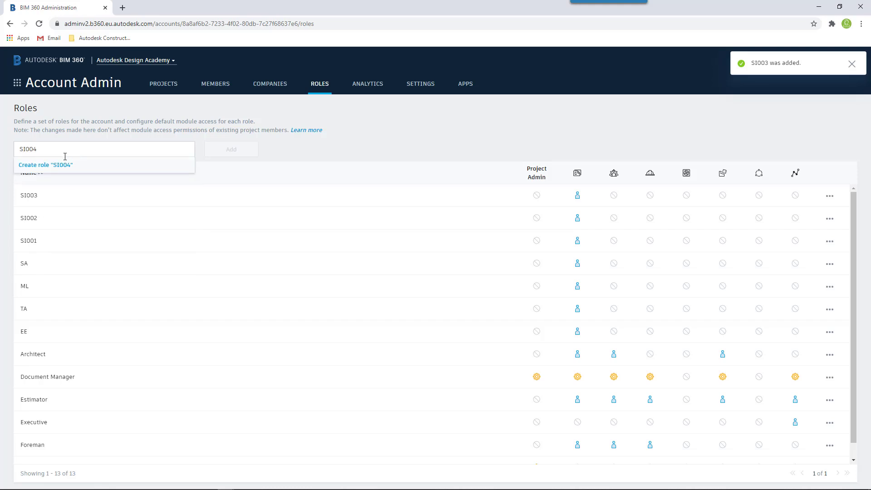
{"action": "left_click", "coordinate": [63, 165]}
{"action": "left_click", "coordinate": [218, 152]}
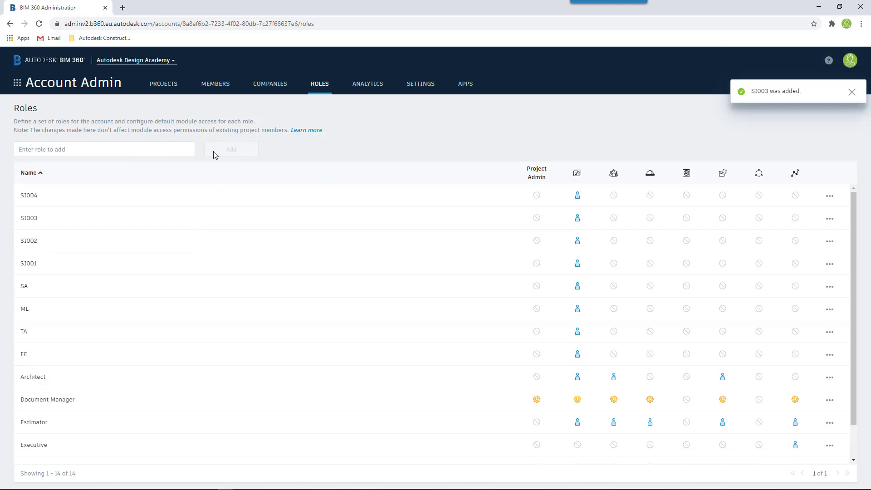
- Create a custom role named SI005 and add it to the account's role list
{"action": "left_click", "coordinate": [123, 152]}
{"action": "type", "text": "S"}
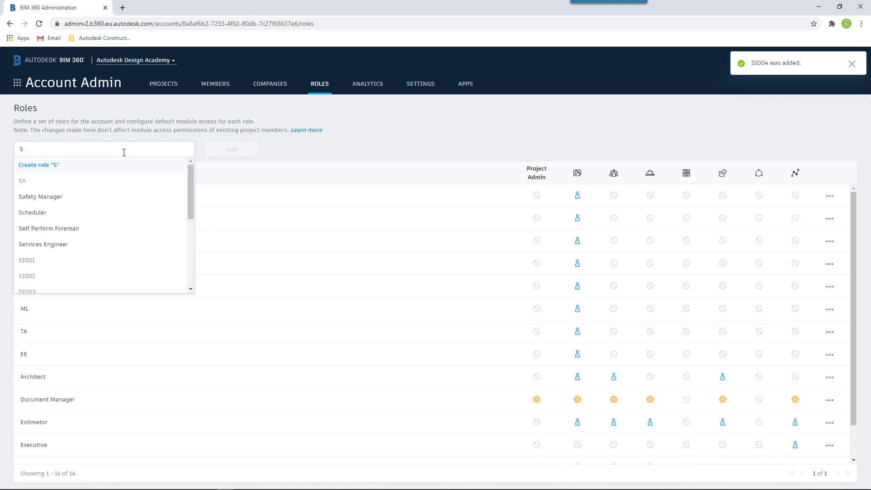
{"action": "type", "text": "I005"}
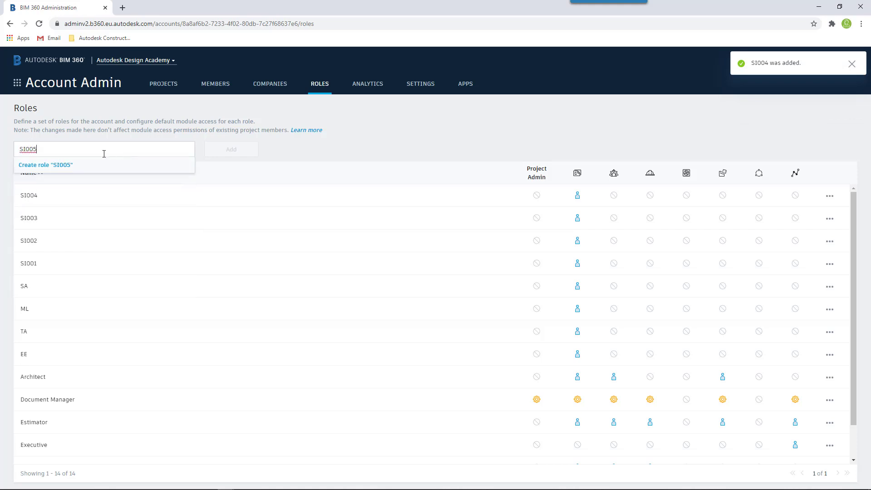
{"action": "left_click", "coordinate": [64, 166]}
{"action": "left_click", "coordinate": [238, 154]}
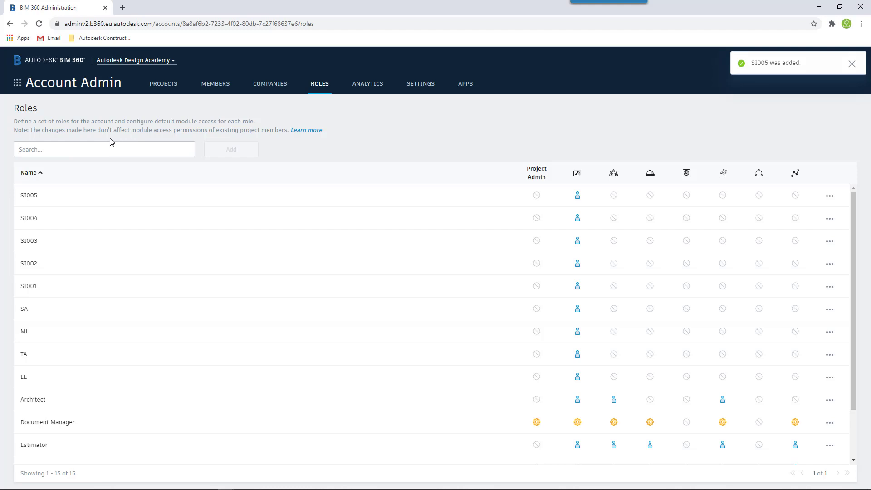
- Create two custom roles named SG001 and SG002 and add them to the account's role list
{"action": "type", "text": "SG001"}
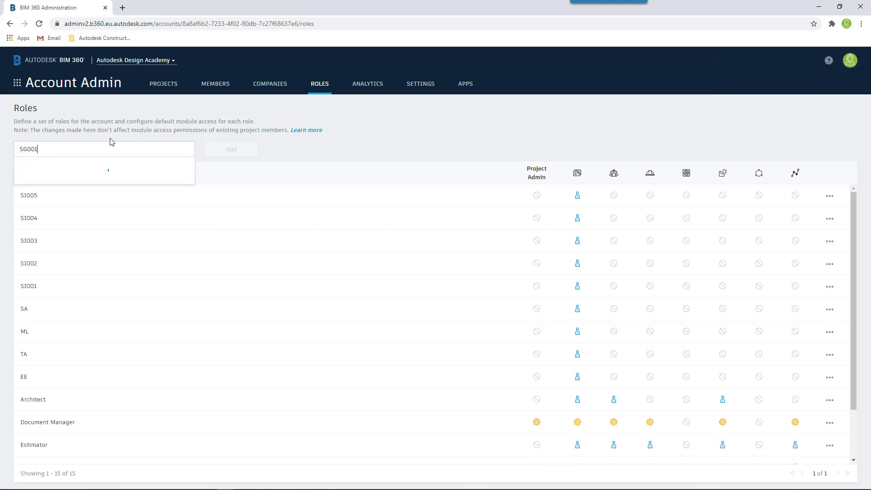
{"action": "left_click", "coordinate": [70, 169]}
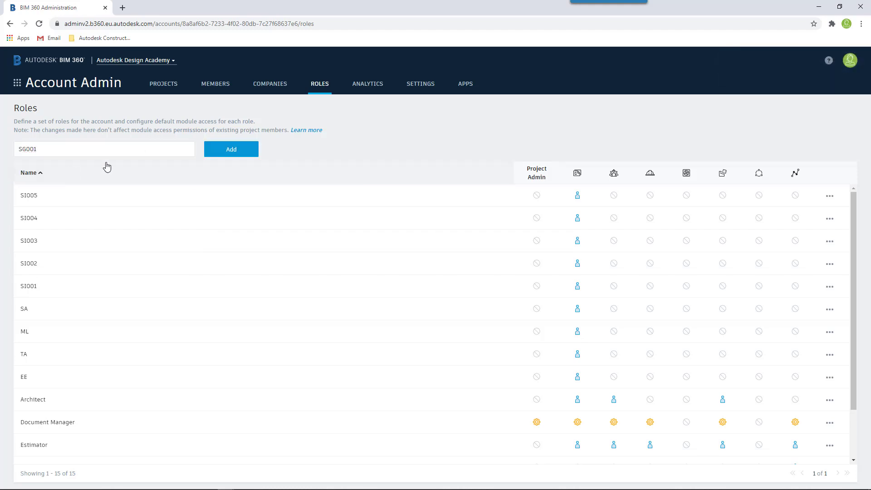
{"action": "left_click", "coordinate": [231, 149]}
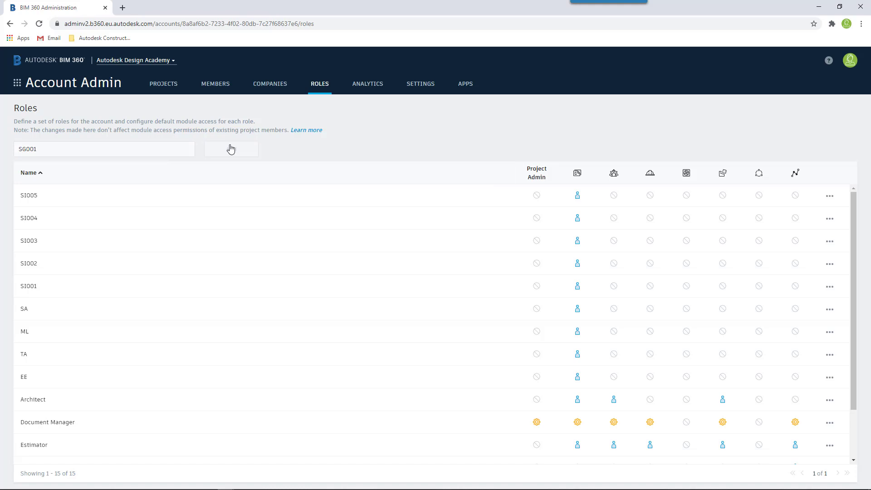
{"action": "left_click", "coordinate": [116, 149]}
{"action": "type", "text": "SG002"}
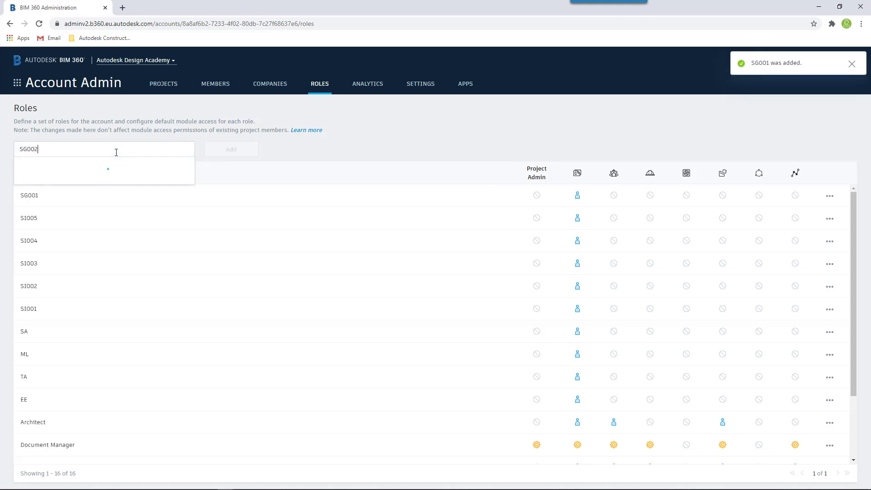
{"action": "left_click", "coordinate": [64, 165]}
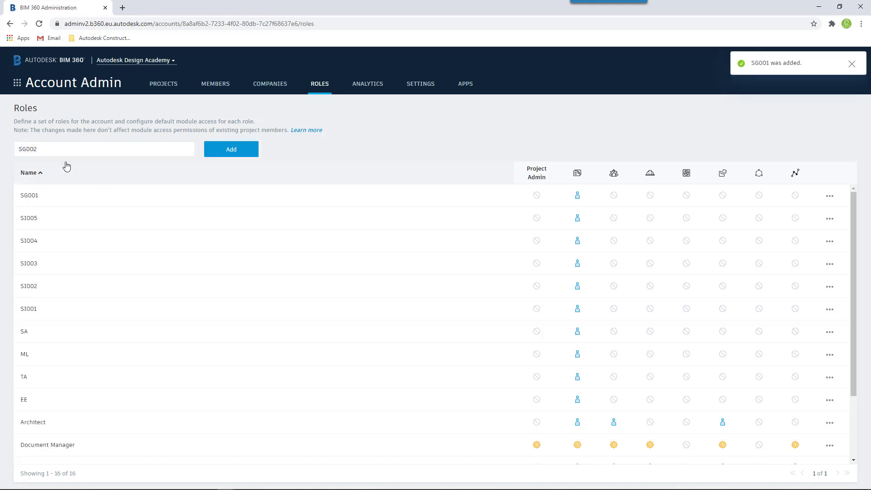
{"action": "left_click", "coordinate": [226, 154]}
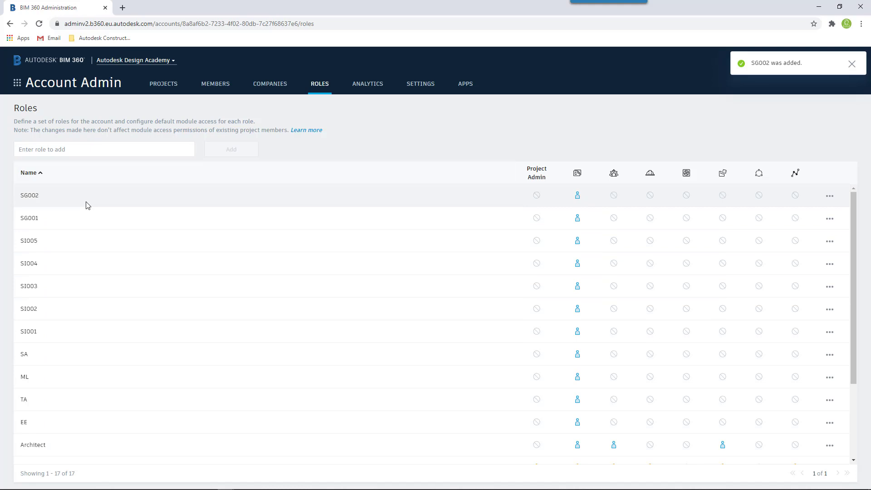
{"action": "scroll", "coordinate": [88, 206], "scroll_direction": "down", "scroll_amount": 3}
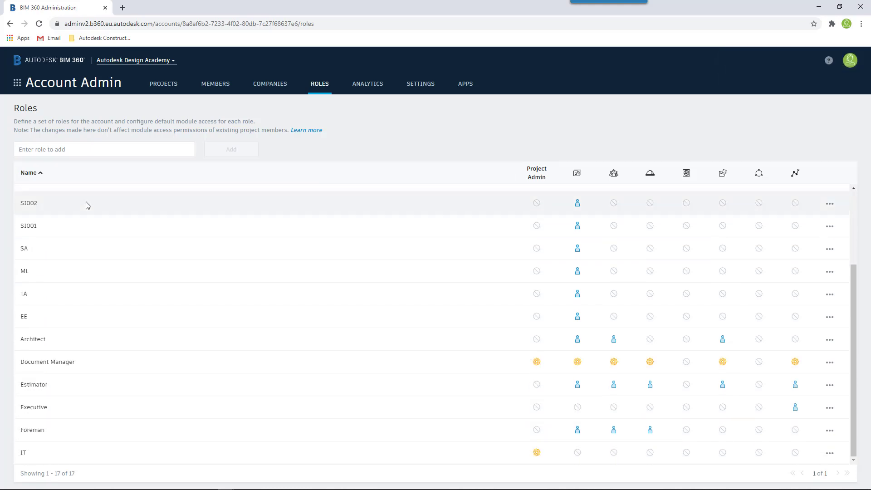
- Remove the default Architect and Document Manager roles from the account's role list
{"action": "left_click", "coordinate": [830, 341]}
{"action": "left_click", "coordinate": [830, 353]}
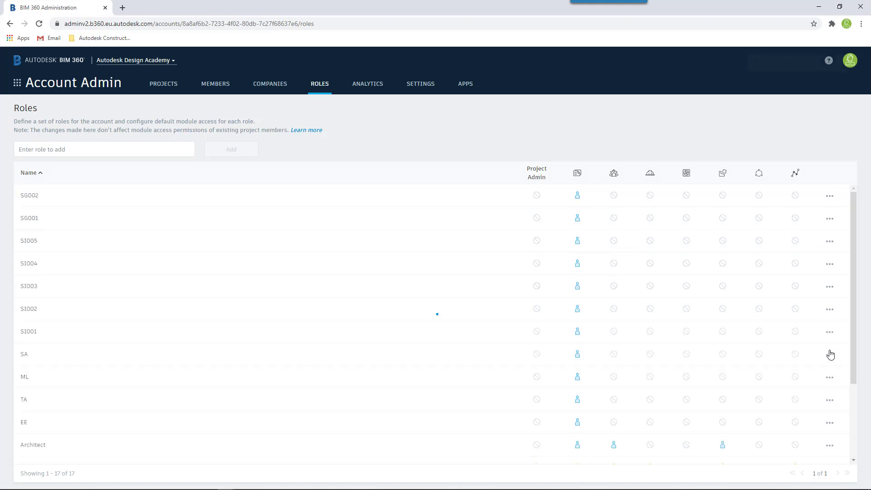
{"action": "scroll", "coordinate": [735, 361], "scroll_direction": "down", "scroll_amount": 3}
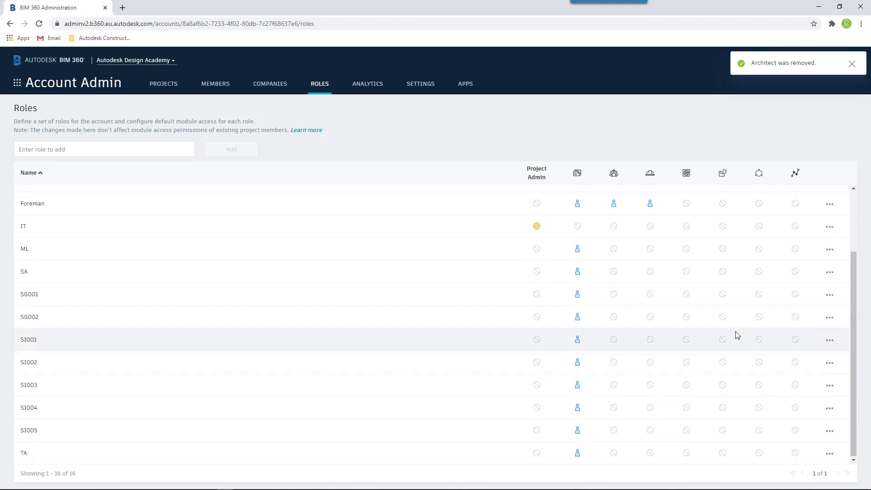
{"action": "scroll", "coordinate": [735, 334], "scroll_direction": "up", "scroll_amount": 5}
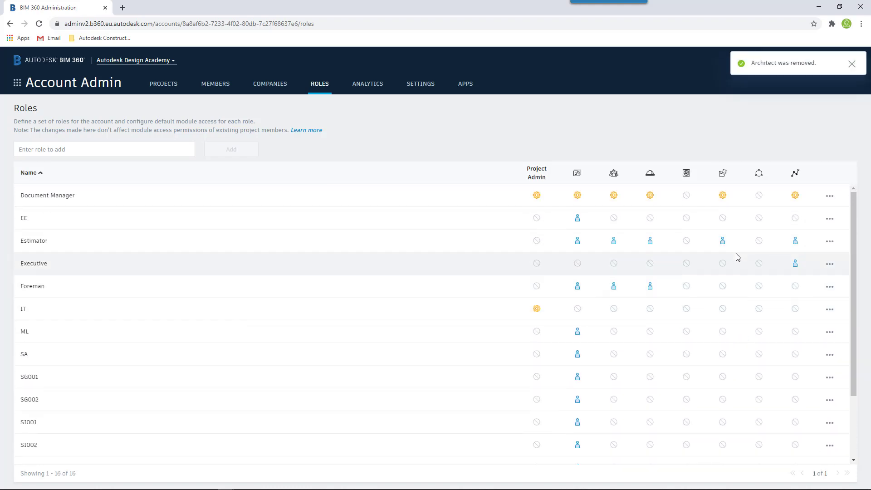
{"action": "left_click", "coordinate": [830, 198]}
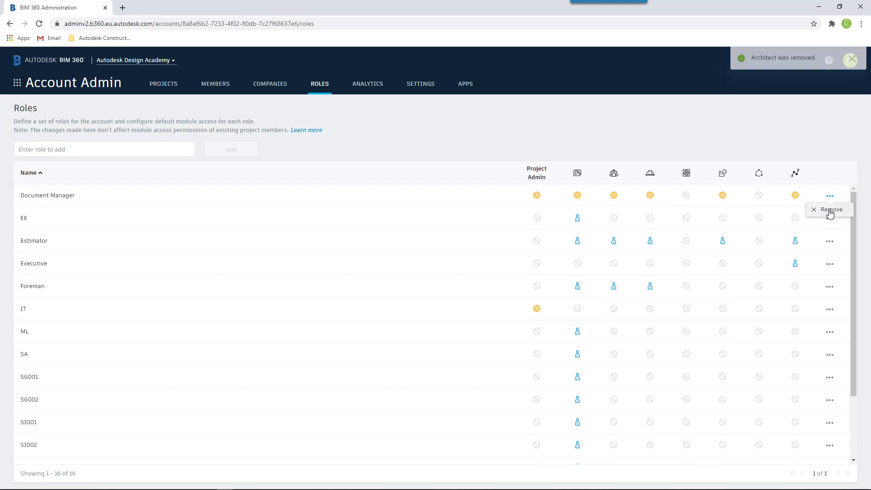
{"action": "left_click", "coordinate": [830, 210]}
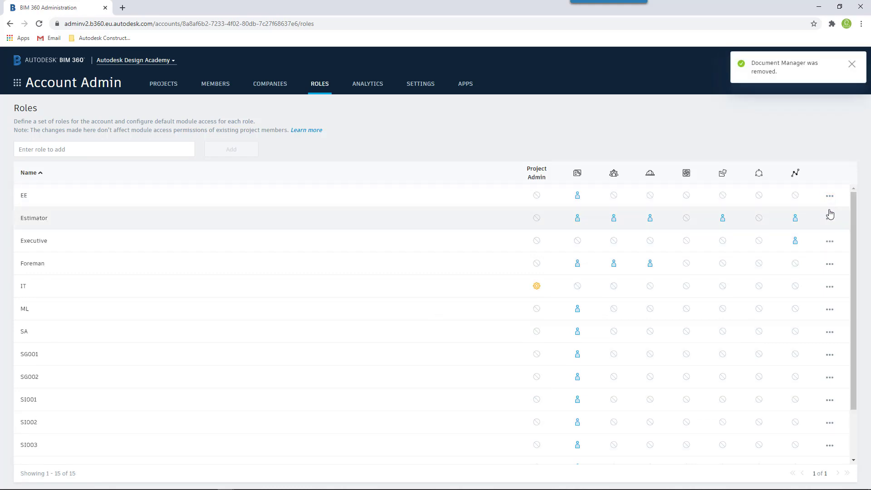
- Remove the default Estimator, Executive and Foreman roles from the account's role list
{"action": "left_click", "coordinate": [829, 217]}
{"action": "left_click", "coordinate": [830, 233]}
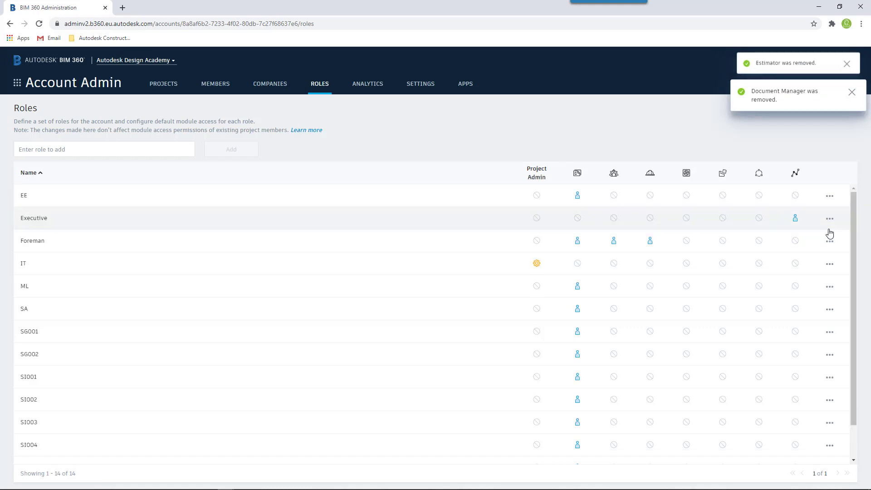
{"action": "left_click", "coordinate": [830, 220]}
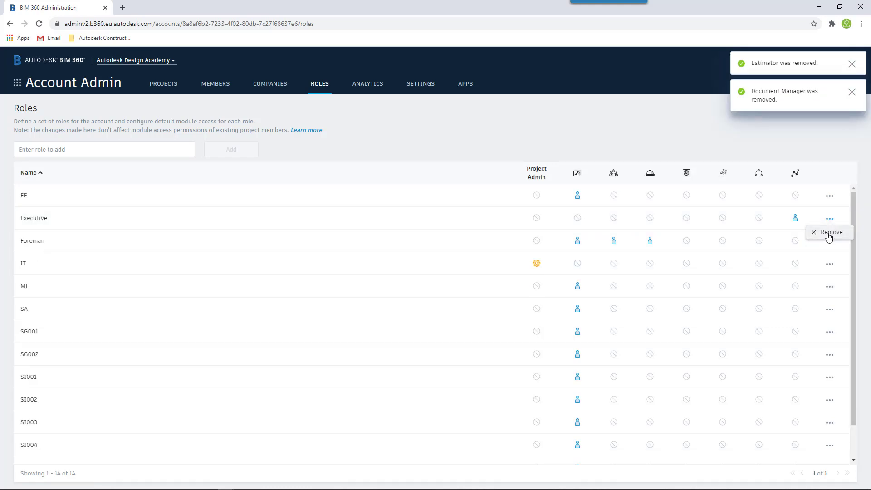
{"action": "left_click", "coordinate": [829, 233]}
{"action": "left_click", "coordinate": [828, 221]}
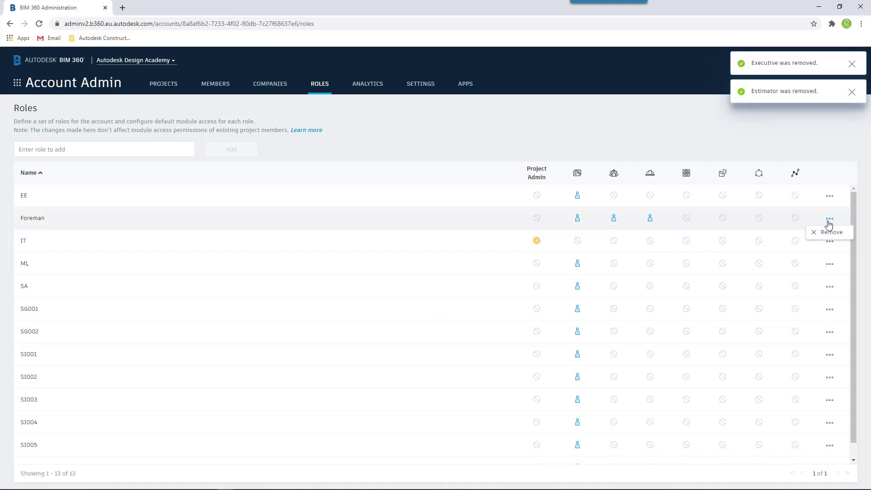
{"action": "left_click", "coordinate": [830, 232]}
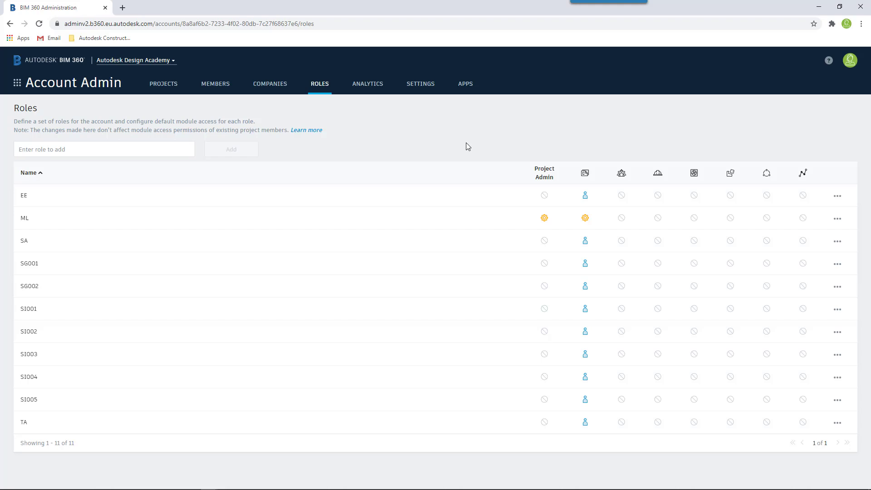
- Give the ML role default admin access to Project Management and the five modules listed after it
{"action": "left_click", "coordinate": [623, 219]}
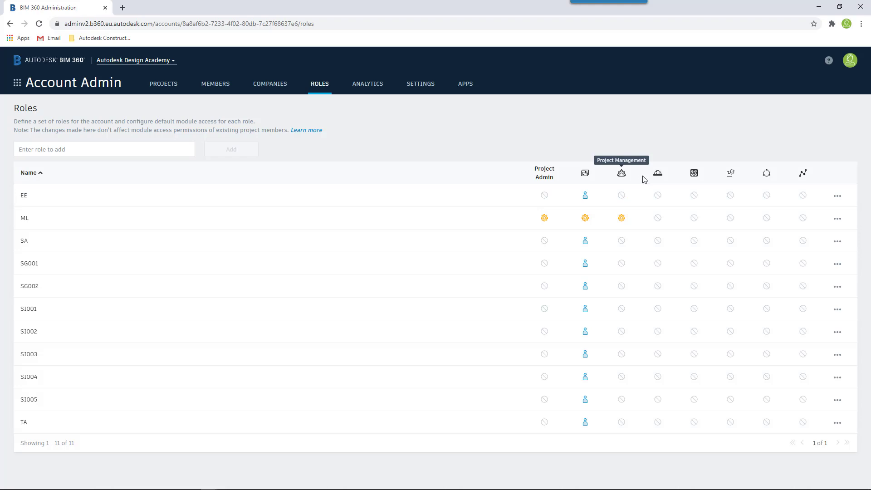
{"action": "left_click", "coordinate": [658, 218]}
{"action": "left_click", "coordinate": [694, 218]}
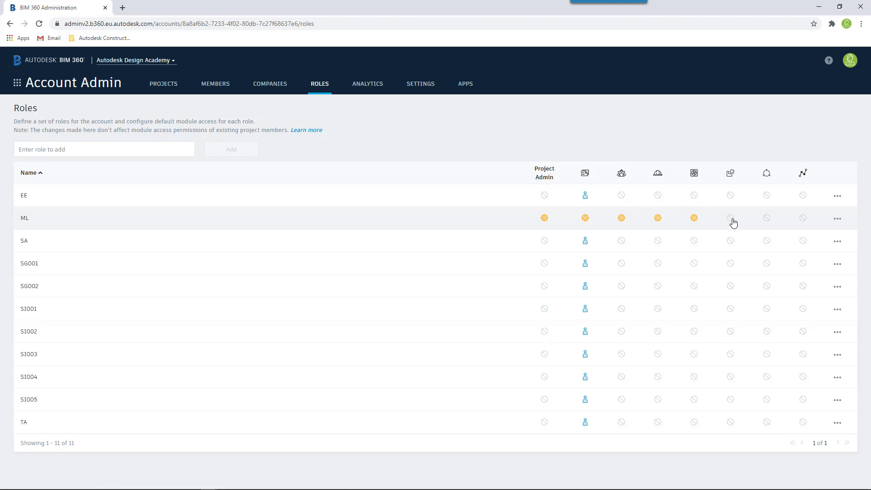
{"action": "left_click", "coordinate": [731, 219]}
{"action": "left_click", "coordinate": [766, 219]}
{"action": "left_click", "coordinate": [801, 219]}
- Give the EE role default Member access to Project Management and the four modules listed after it
{"action": "left_click", "coordinate": [621, 195]}
{"action": "left_click", "coordinate": [657, 195]}
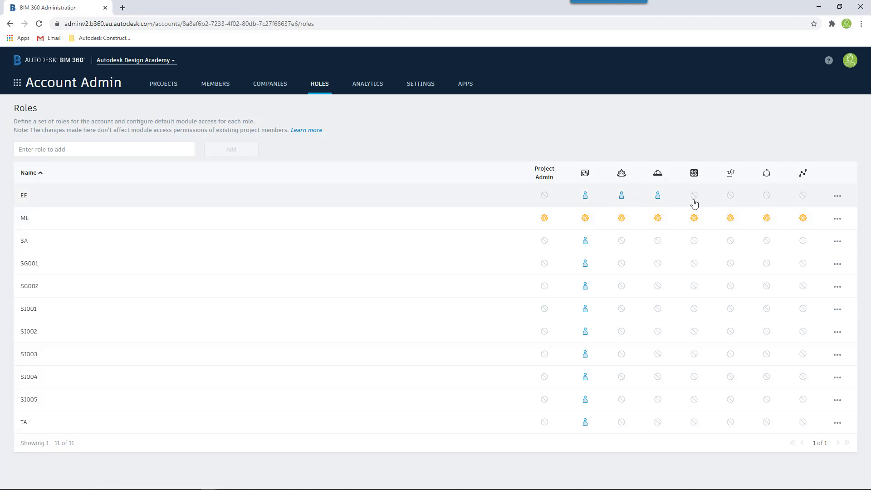
{"action": "left_click", "coordinate": [694, 198]}
{"action": "left_click", "coordinate": [730, 198]}
{"action": "left_click", "coordinate": [767, 198]}
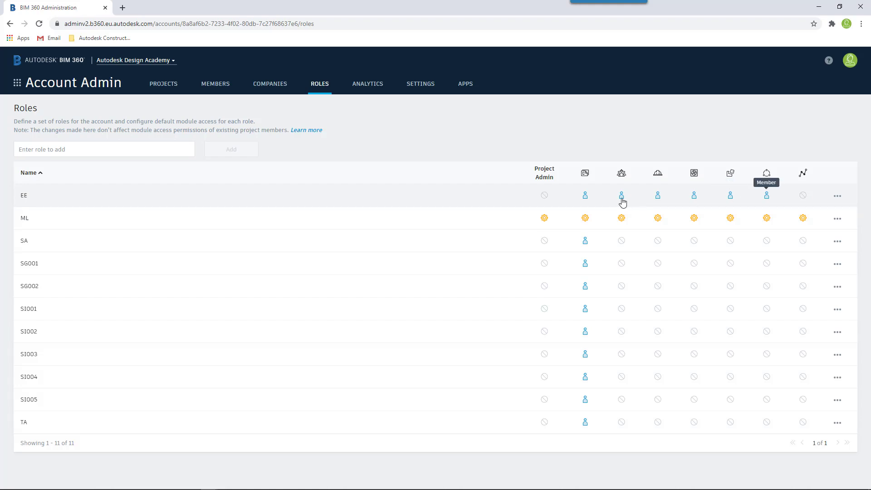